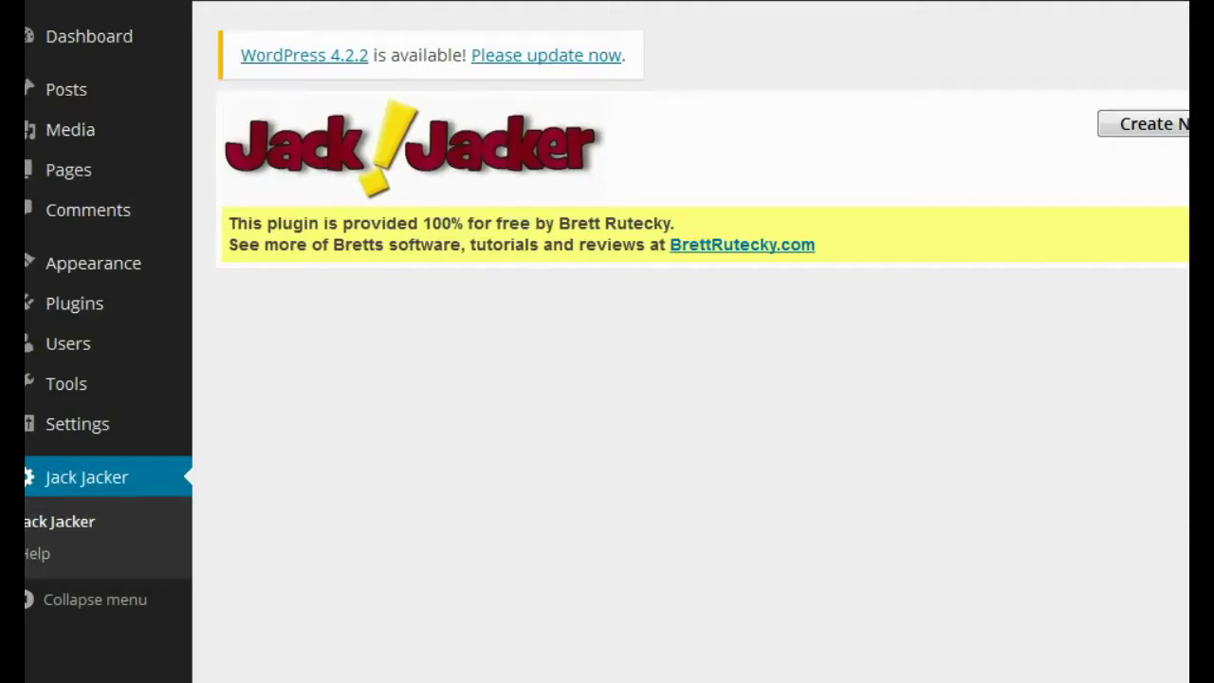
Add a new WordPress page titled 'How To Loose Weight' and publish it
mouse_move(73, 180)
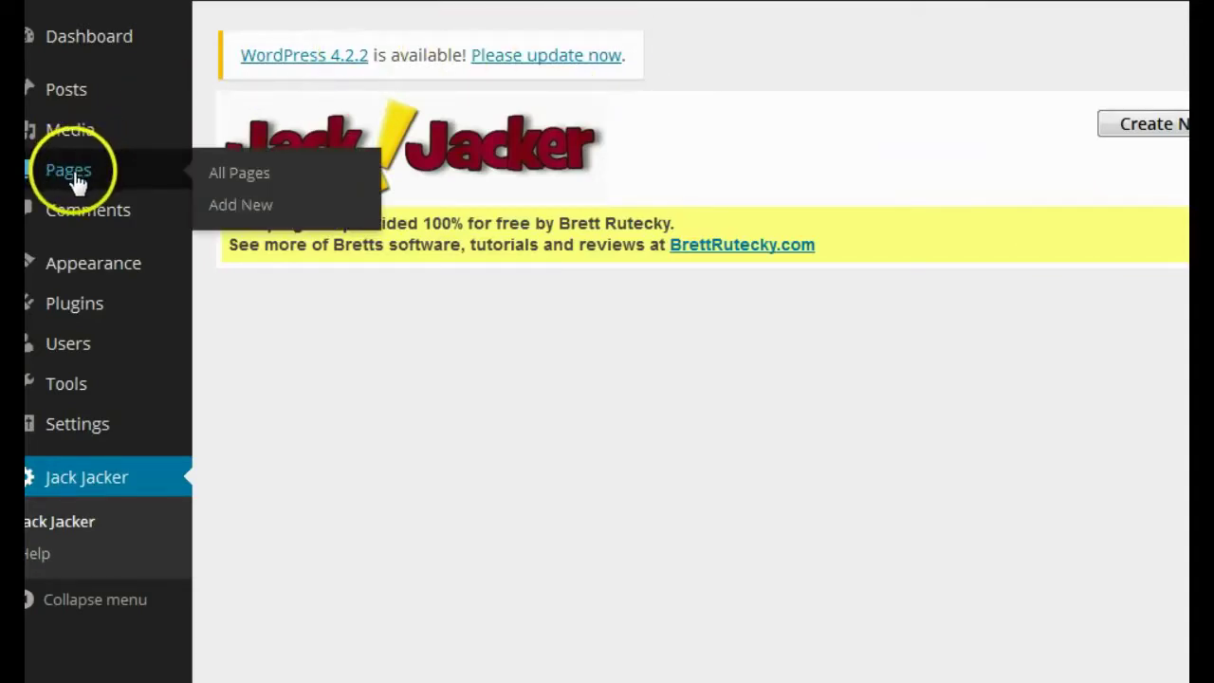
left_click(235, 216)
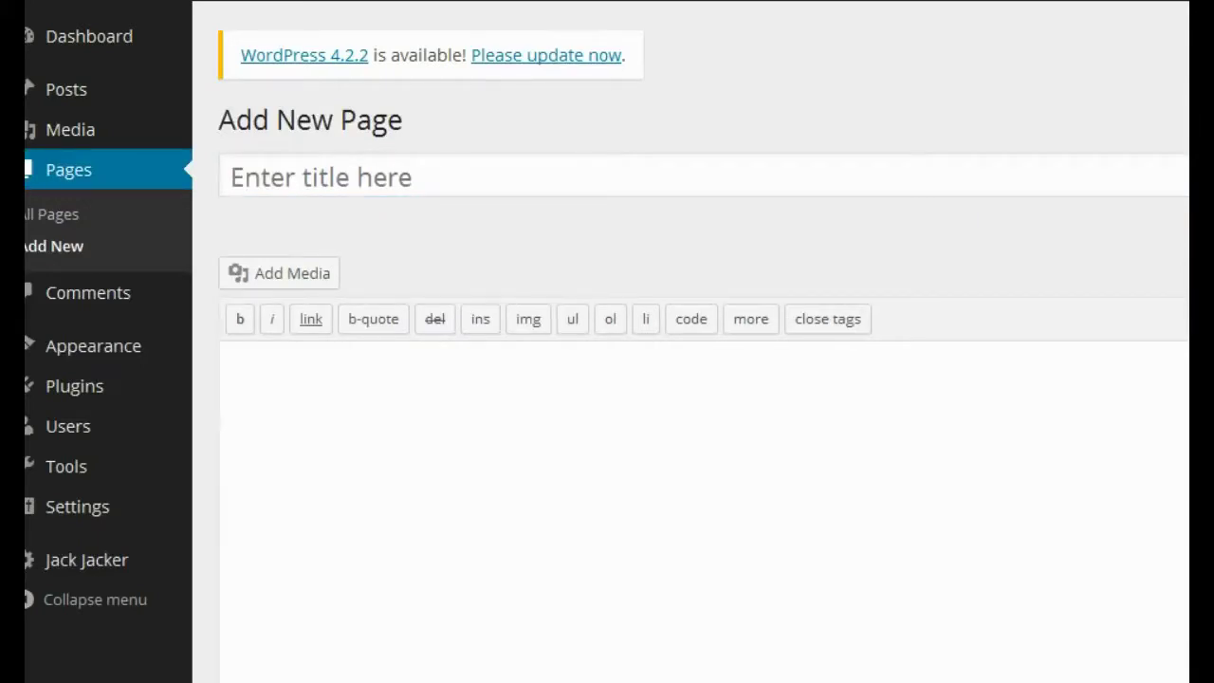
left_click(535, 178)
type("How Too")
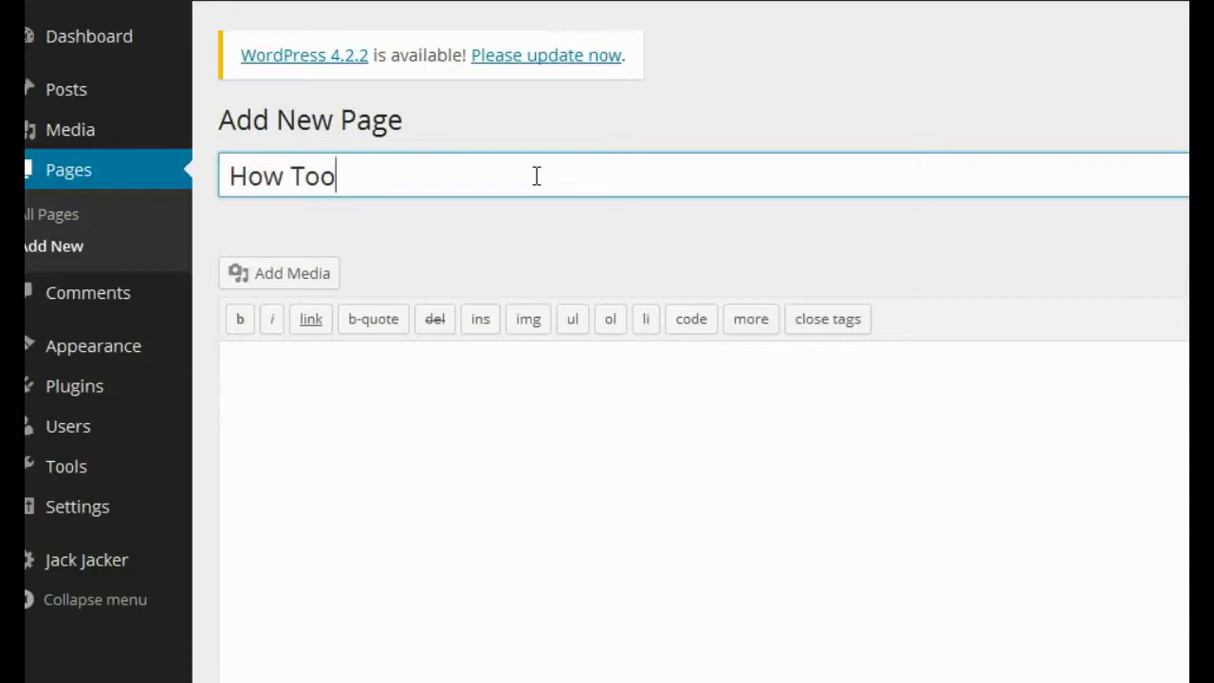
key("BackSpace")
type("Loose Weight")
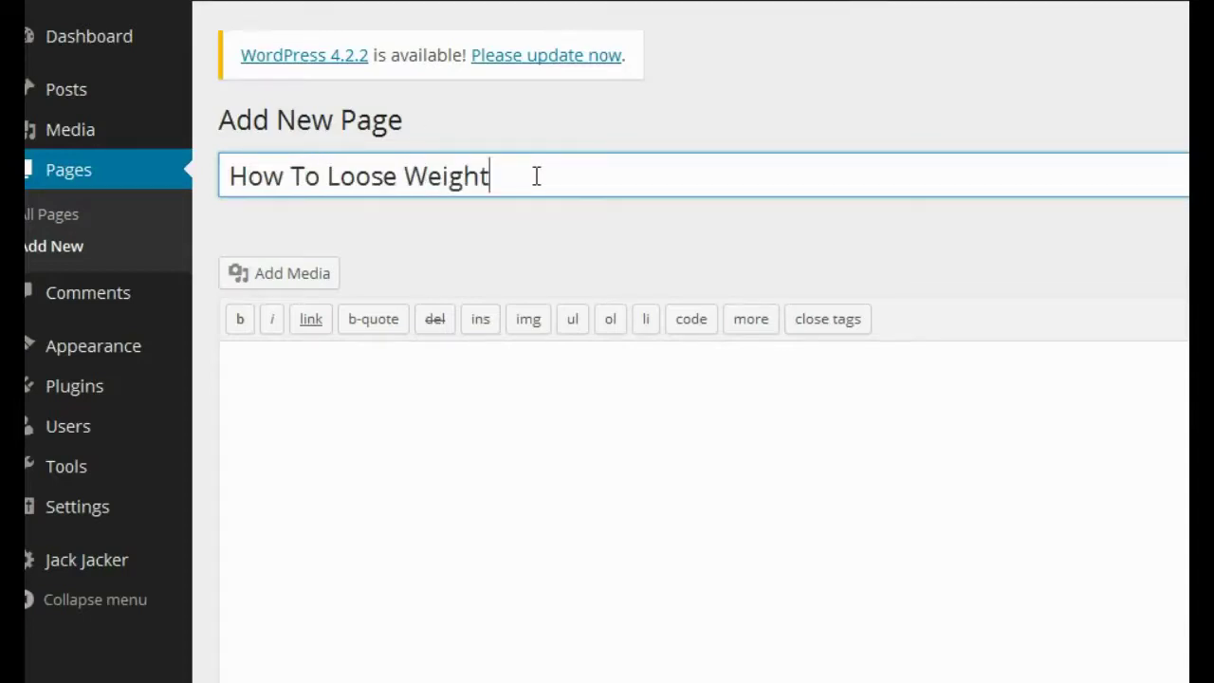
left_click(891, 26)
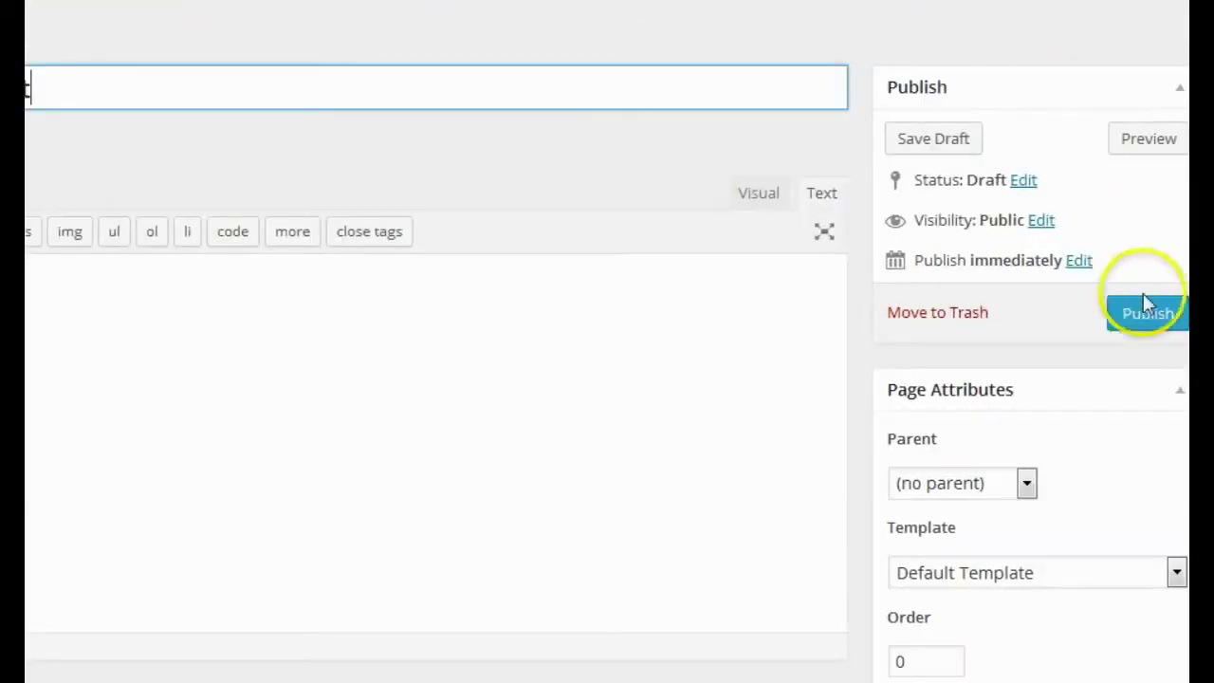
left_click(1145, 302)
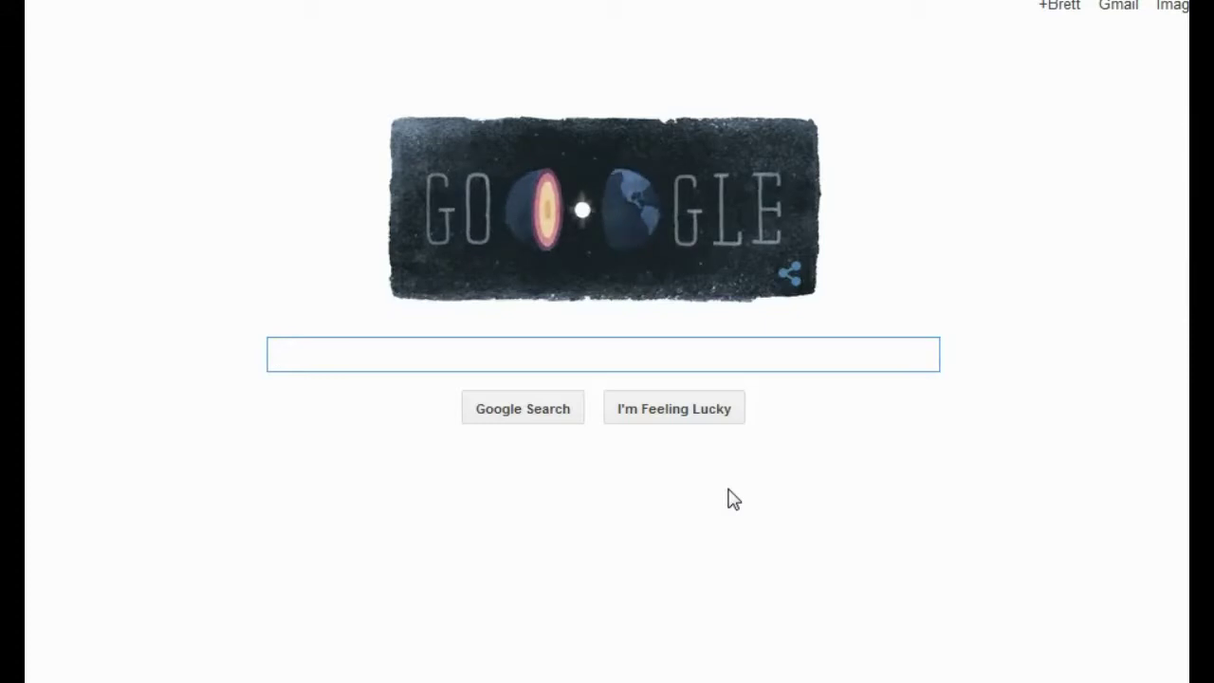
Search Google for a weight-loss article and copy the Health.com '16 Ways to Lose Weight Fast' address
left_click(590, 357)
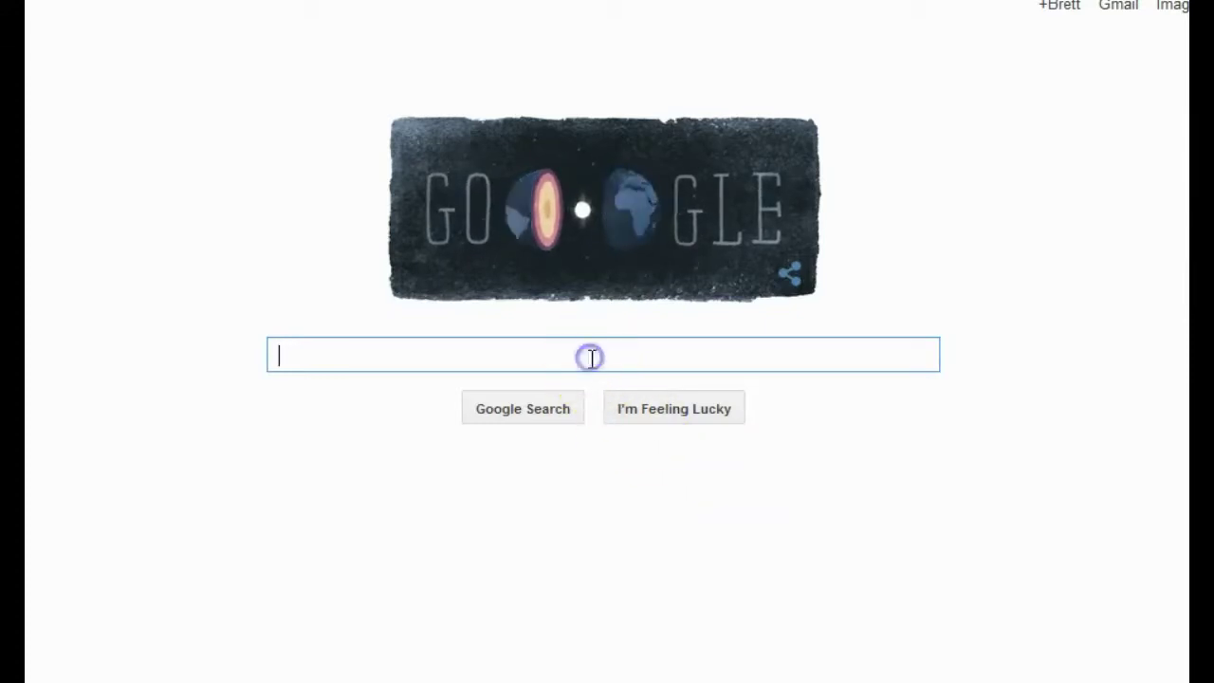
type("w")
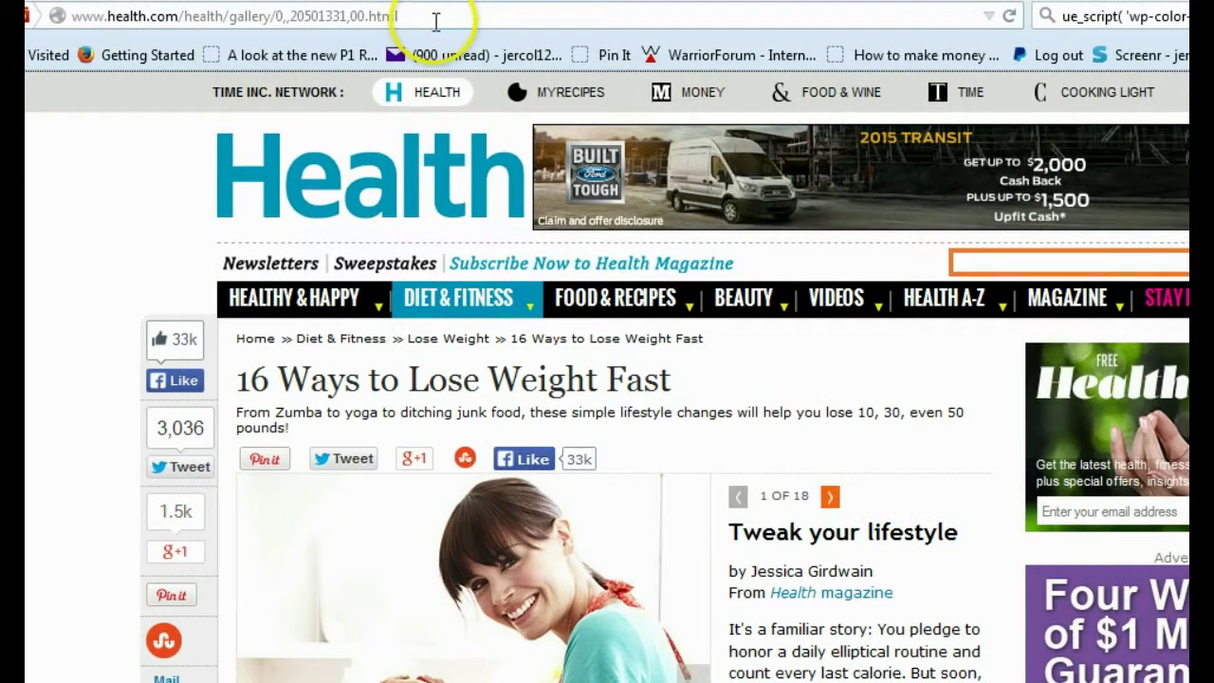
left_click(436, 21)
right_click(436, 21)
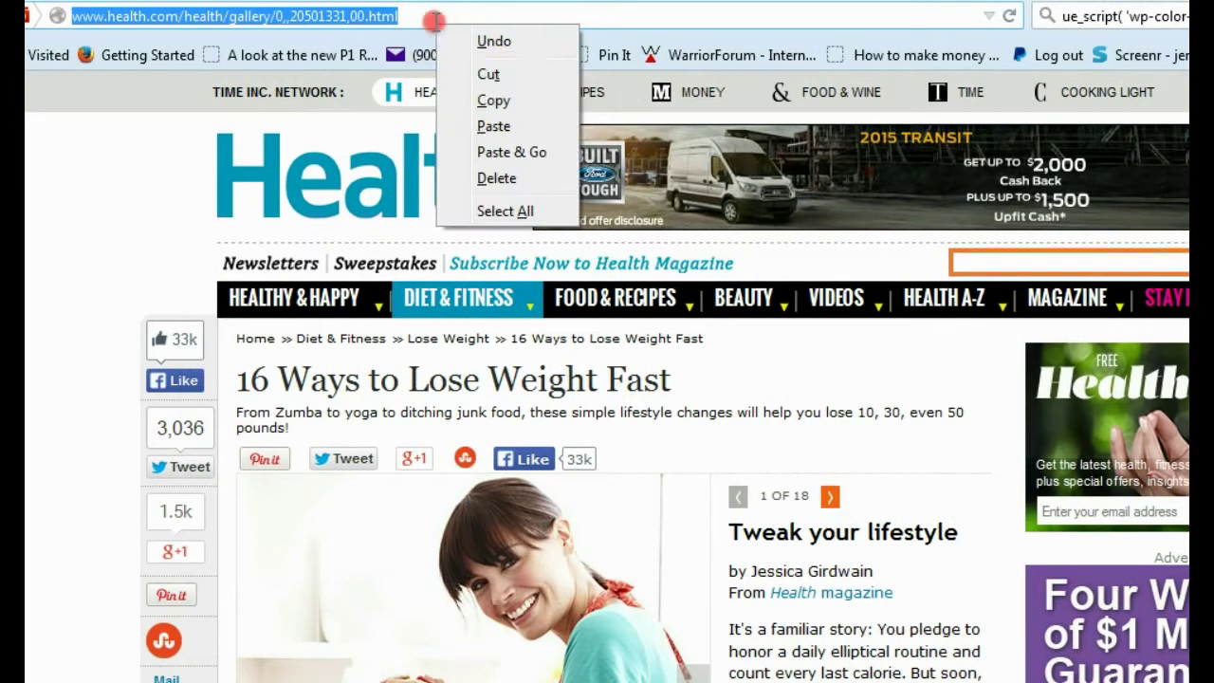
left_click(502, 98)
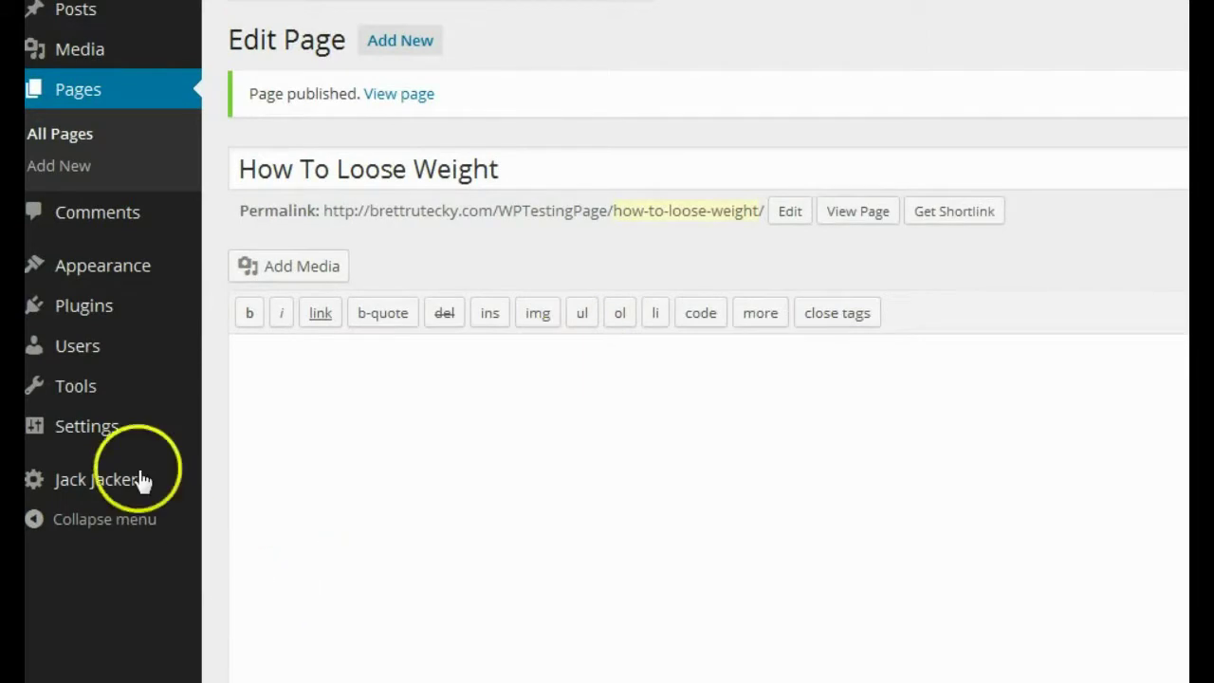
Open the Jack Jacker plugin from the sidebar and create a new jack
mouse_move(140, 481)
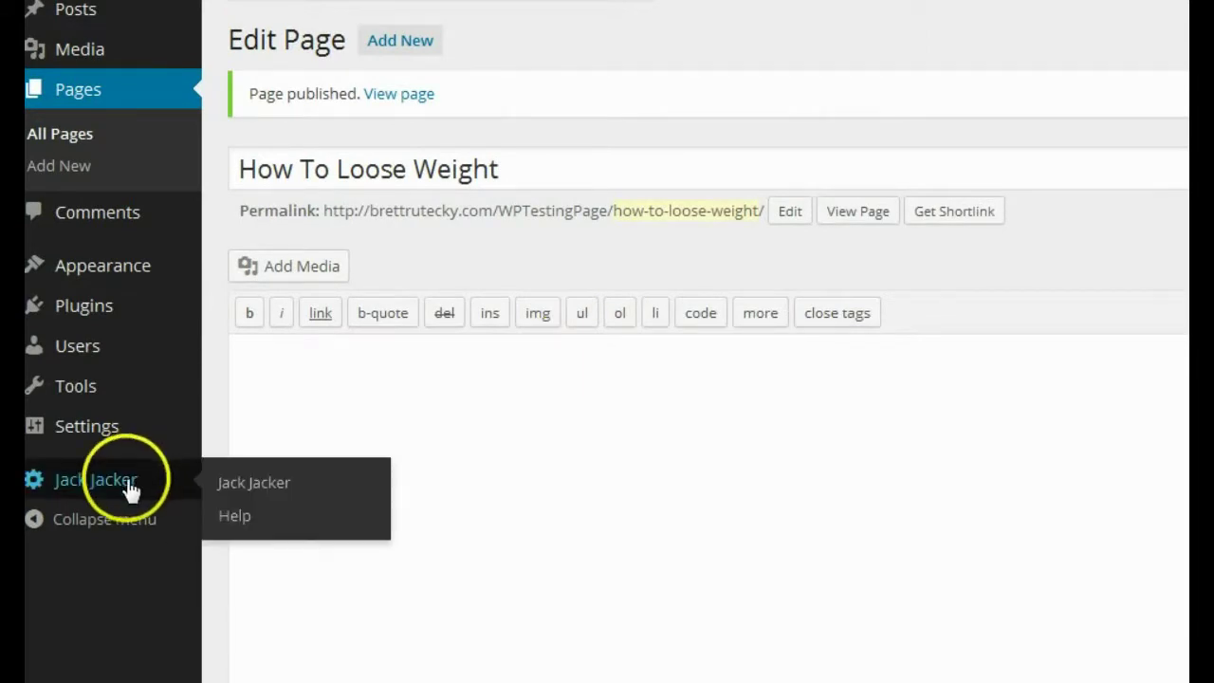
left_click(242, 493)
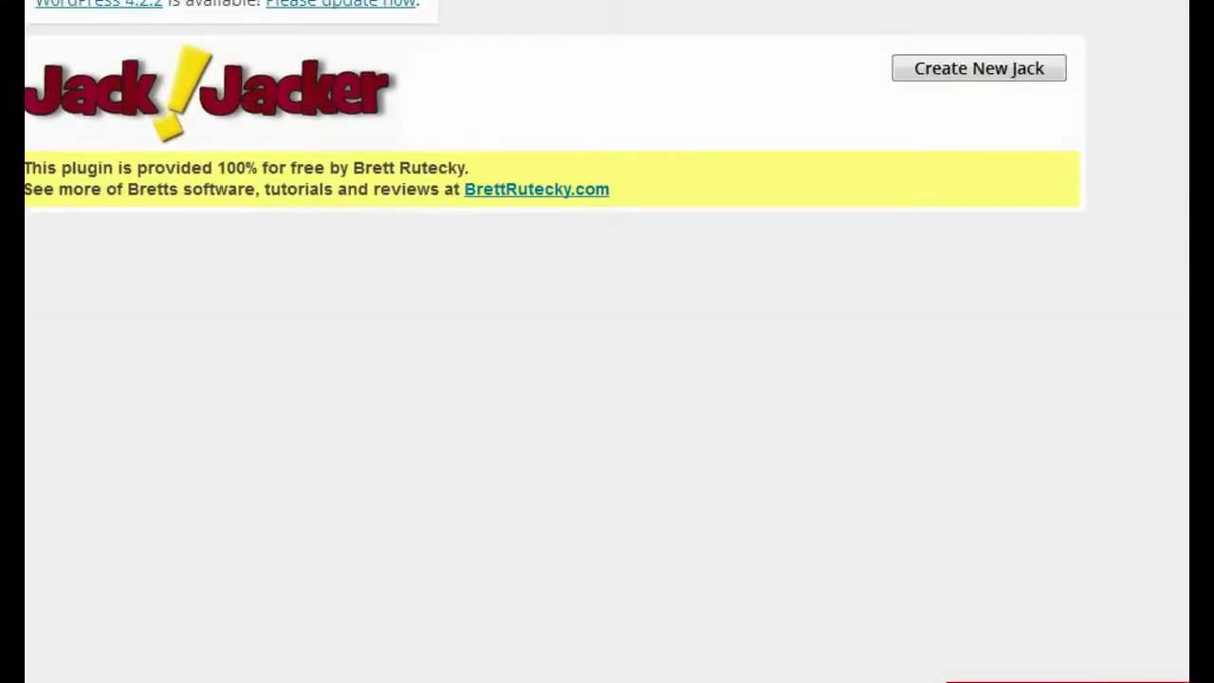
left_click(974, 67)
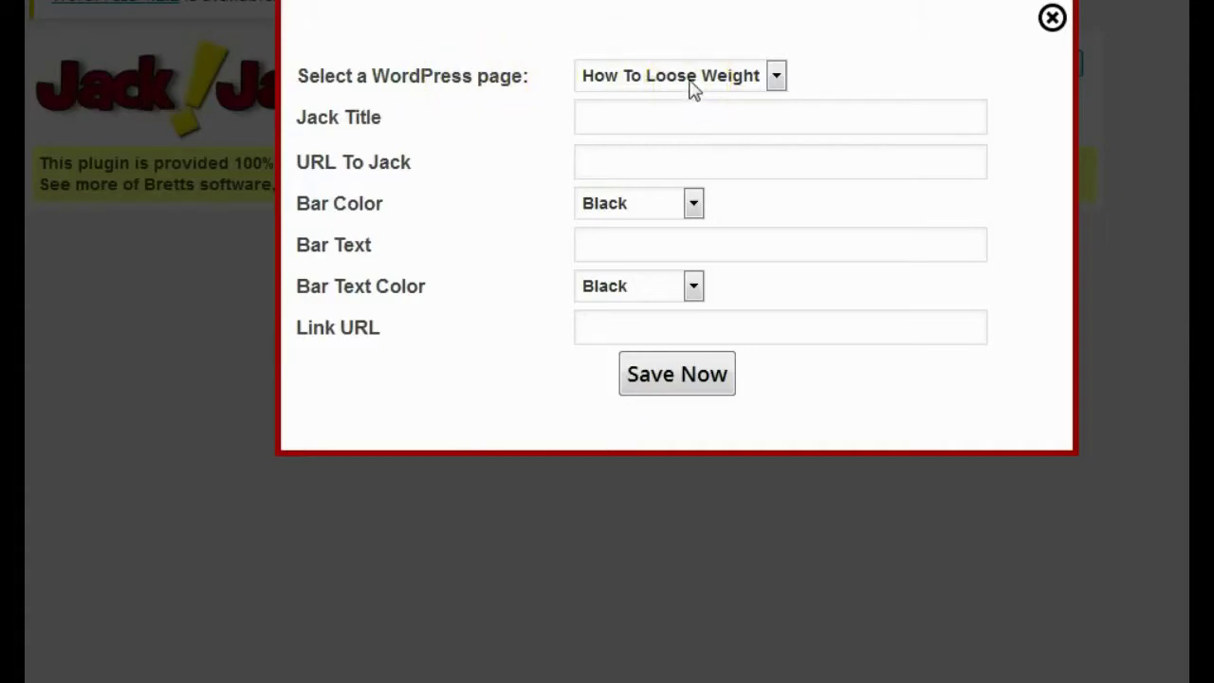
Keep How To Loose Weight as the target page and title the jack 'Bretts Test'
left_click(765, 79)
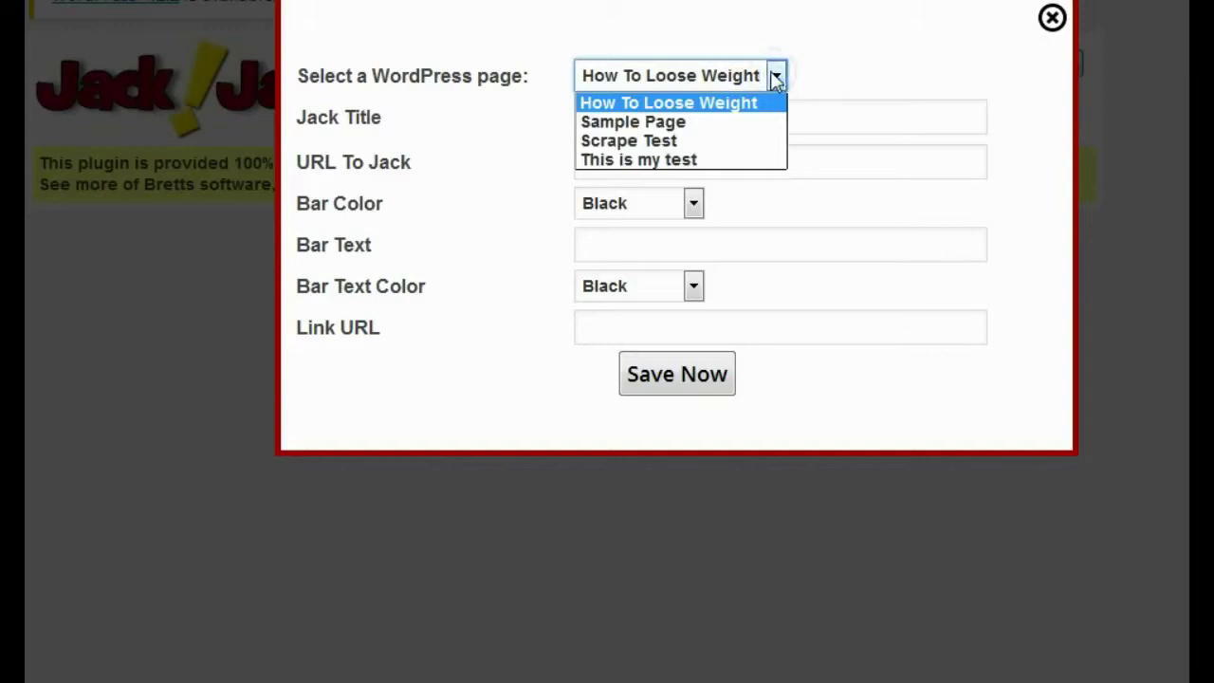
left_click(719, 105)
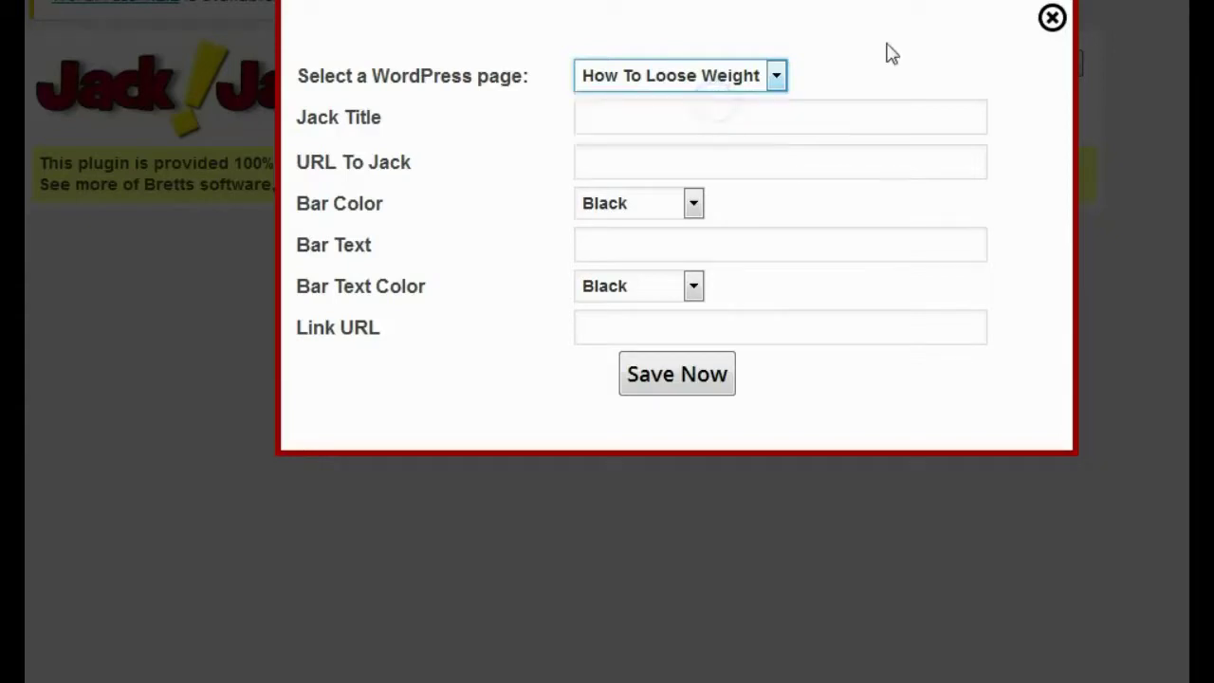
left_click(886, 44)
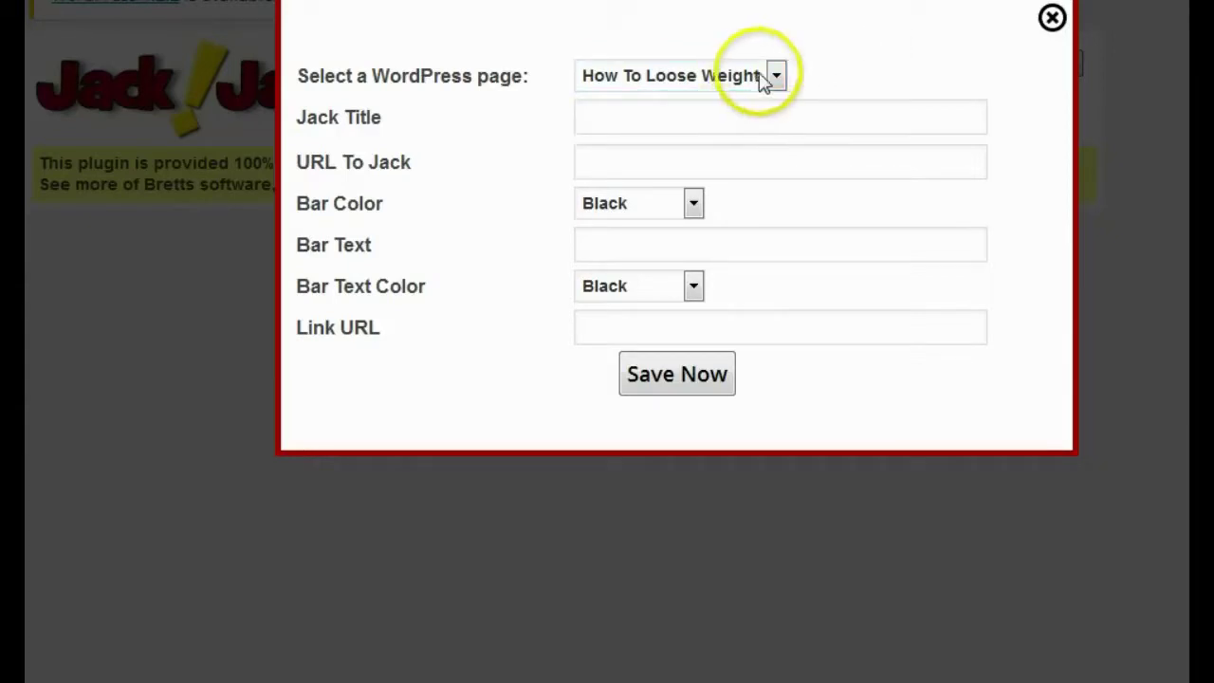
left_click(652, 109)
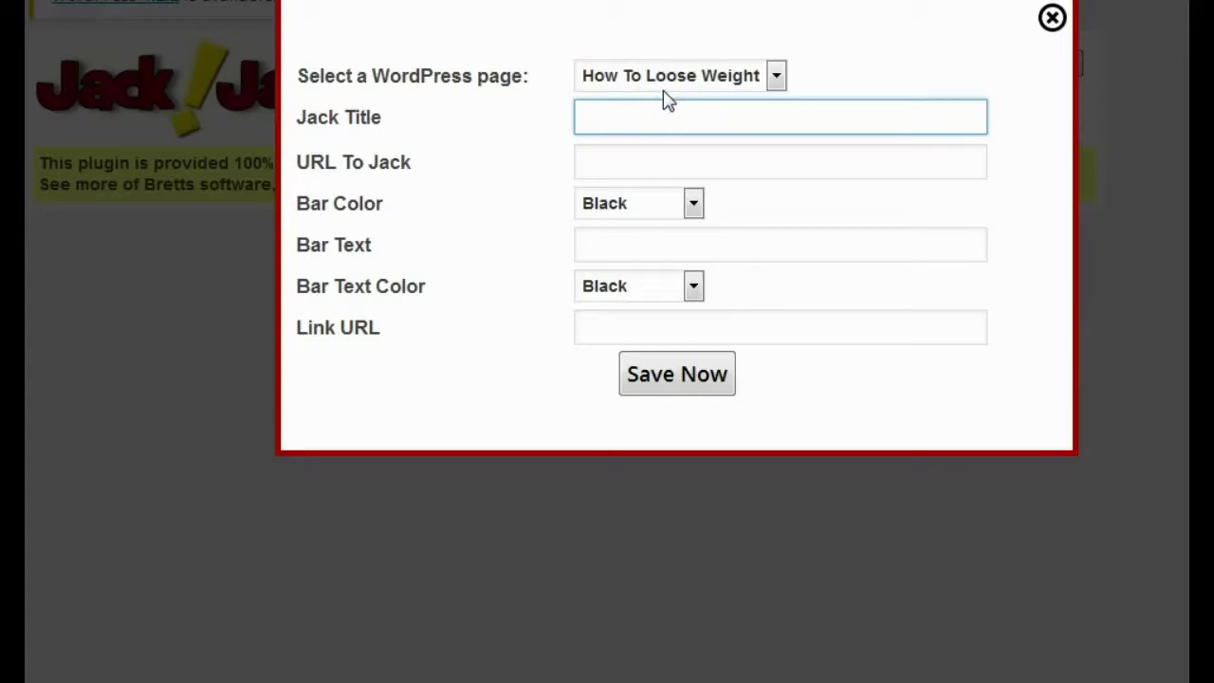
type("Bretts Test")
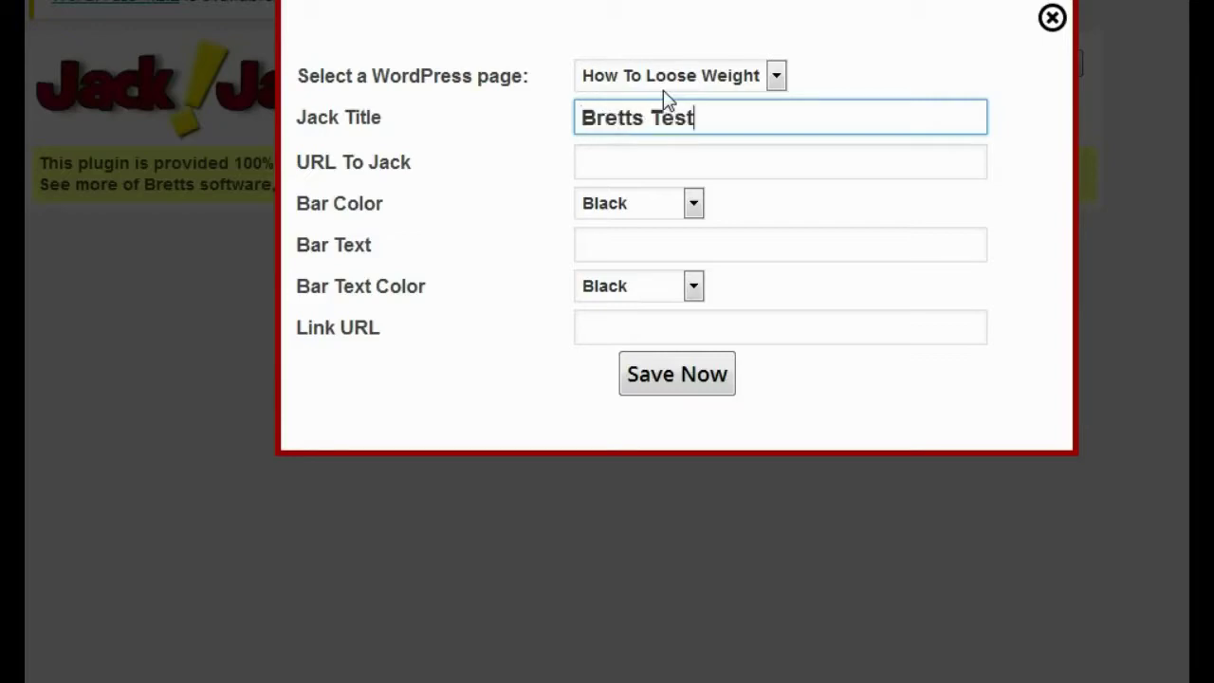
left_click(649, 161)
right_click(660, 160)
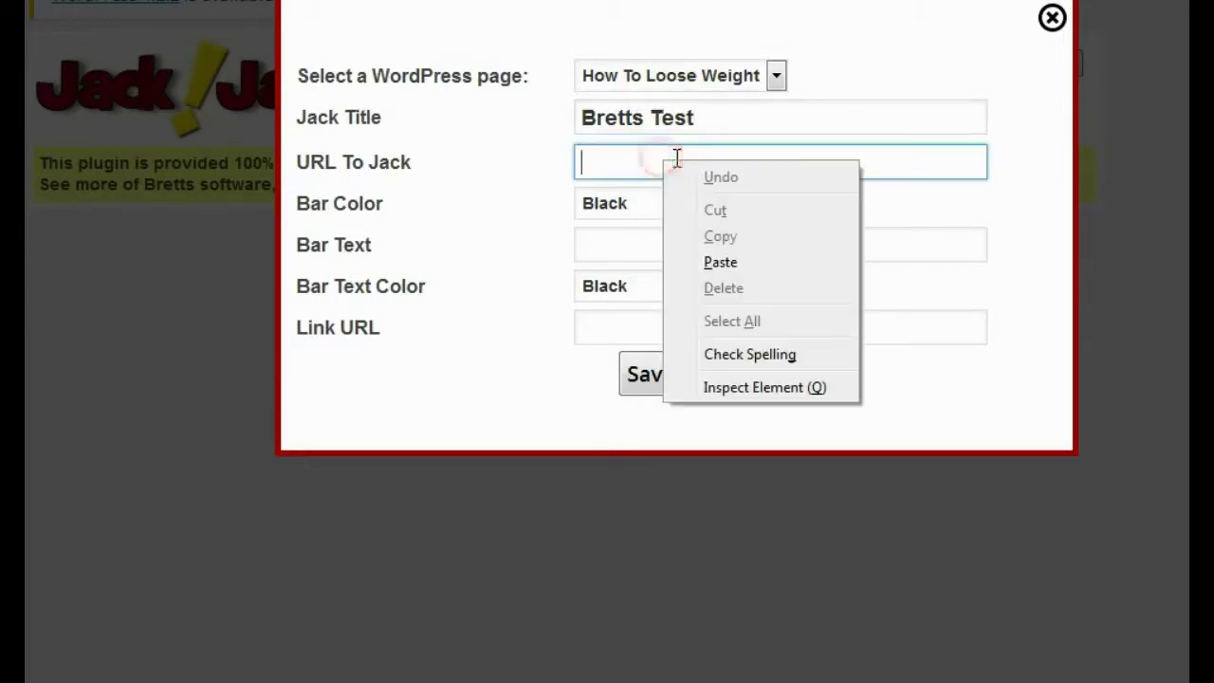
Paste the Health.com article address as the URL To Jack and set the bar colour to Blue
left_click(720, 265)
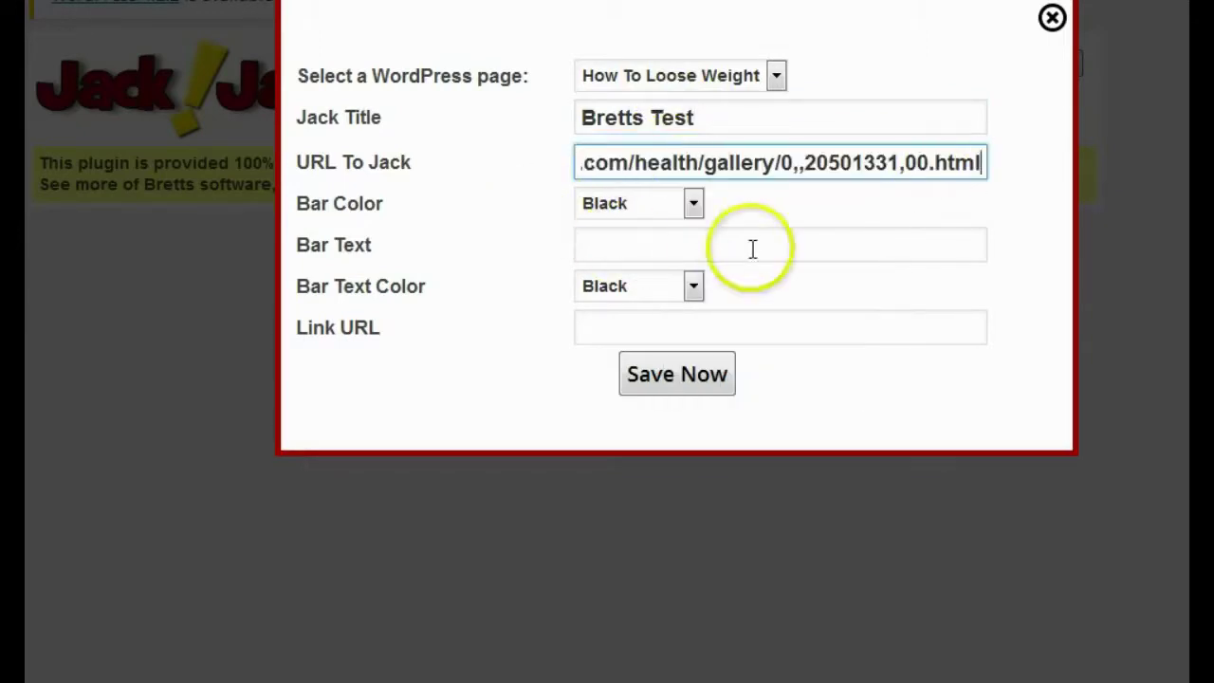
left_click(693, 205)
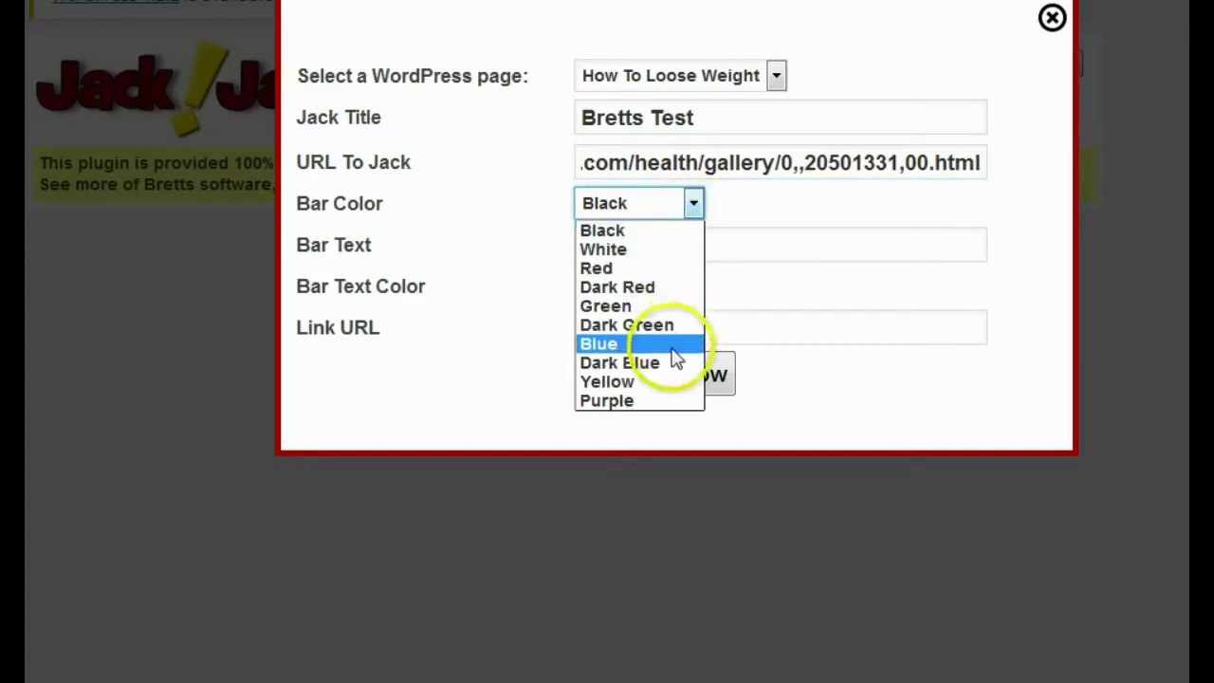
left_click(673, 353)
left_click(618, 244)
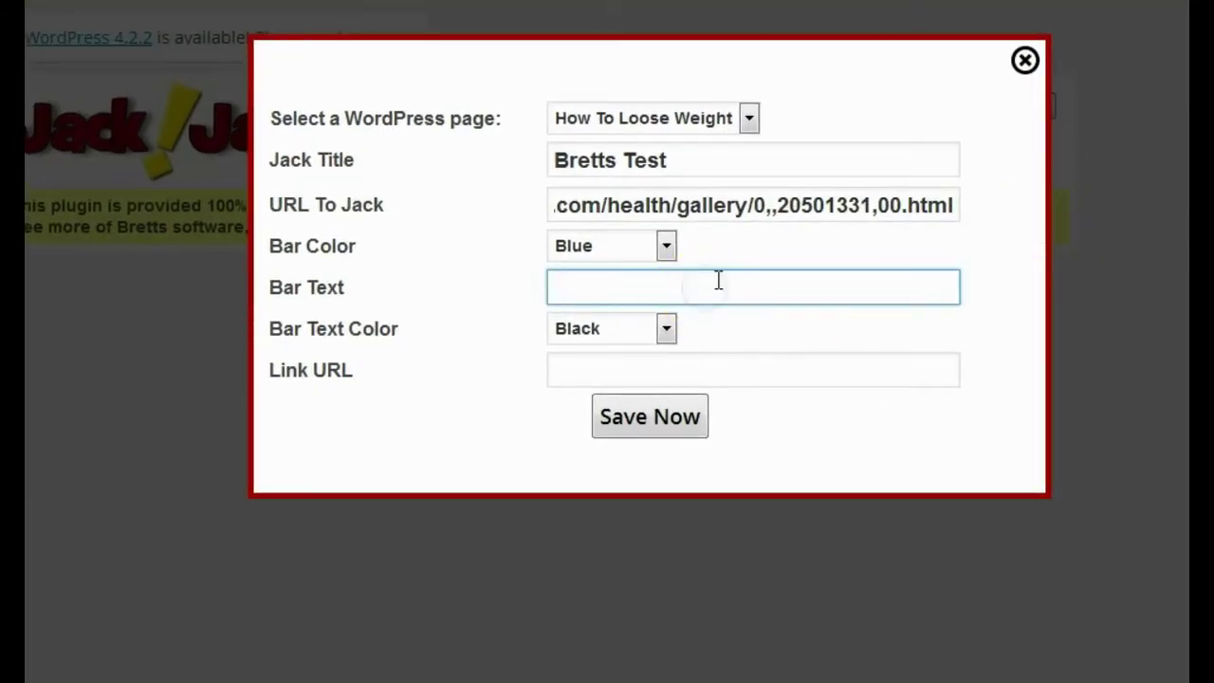
Set the bar text to 'Click Here To Loose 10lb in 10 days.' with Black text colour
type("How to lo")
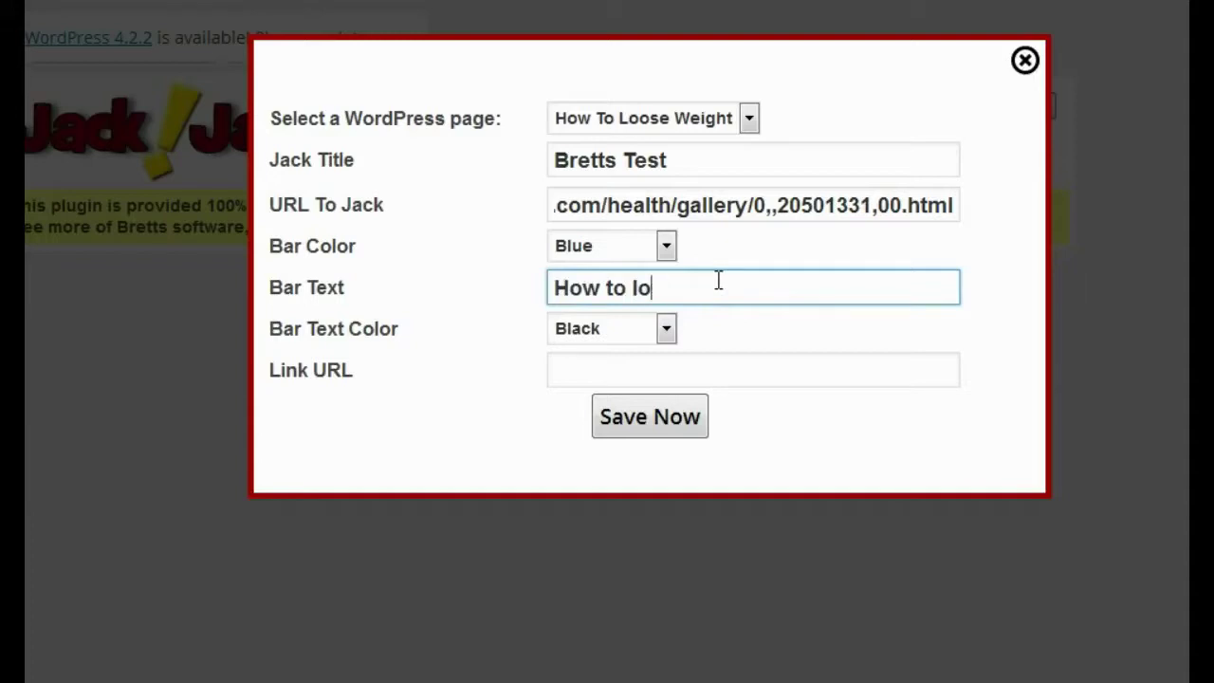
key("BackSpace")
key("BackSpace")
key("BackSpace")
key("BackSpace")
key("BackSpace")
key("BackSpace")
key("BackSpace")
key("BackSpace")
key("BackSpace")
type("Click H")
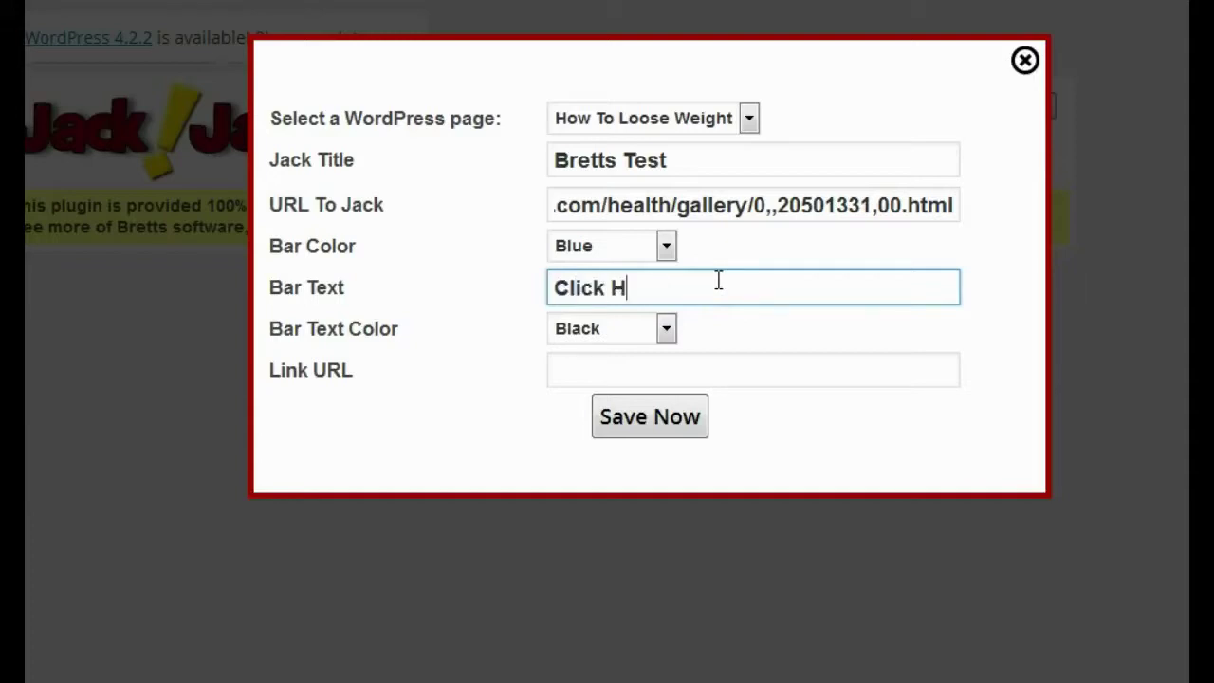
type("ere To Loose 10")
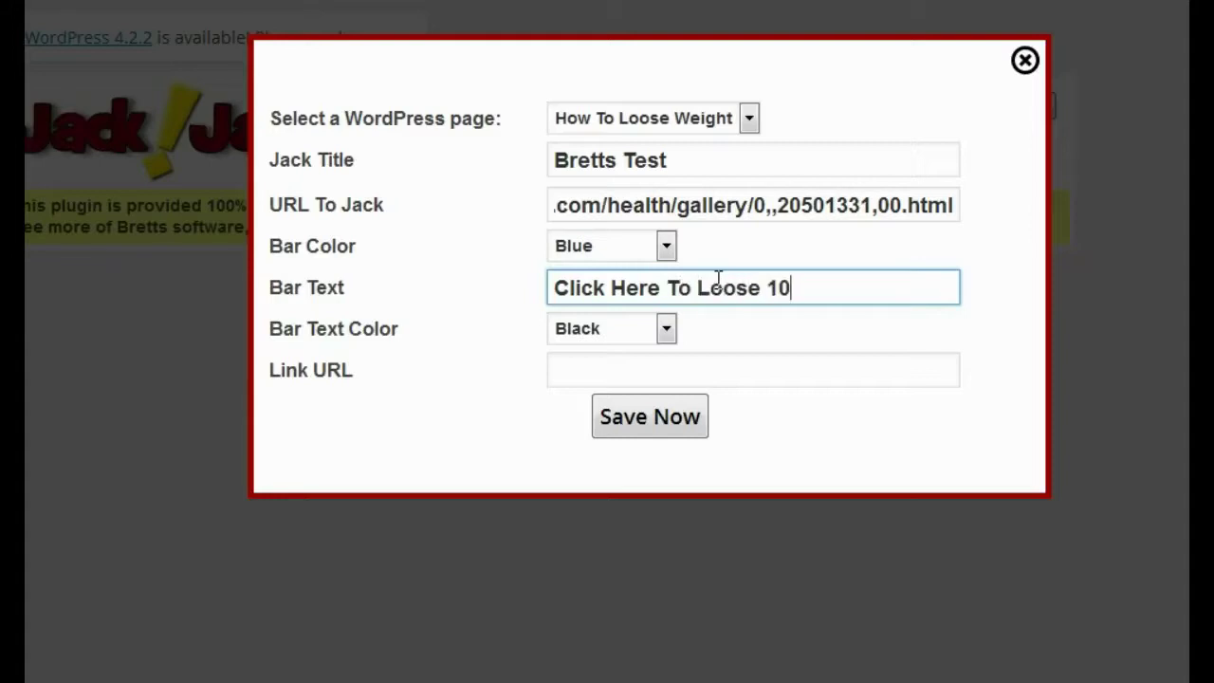
type("lb in 10 days.")
left_click(711, 329)
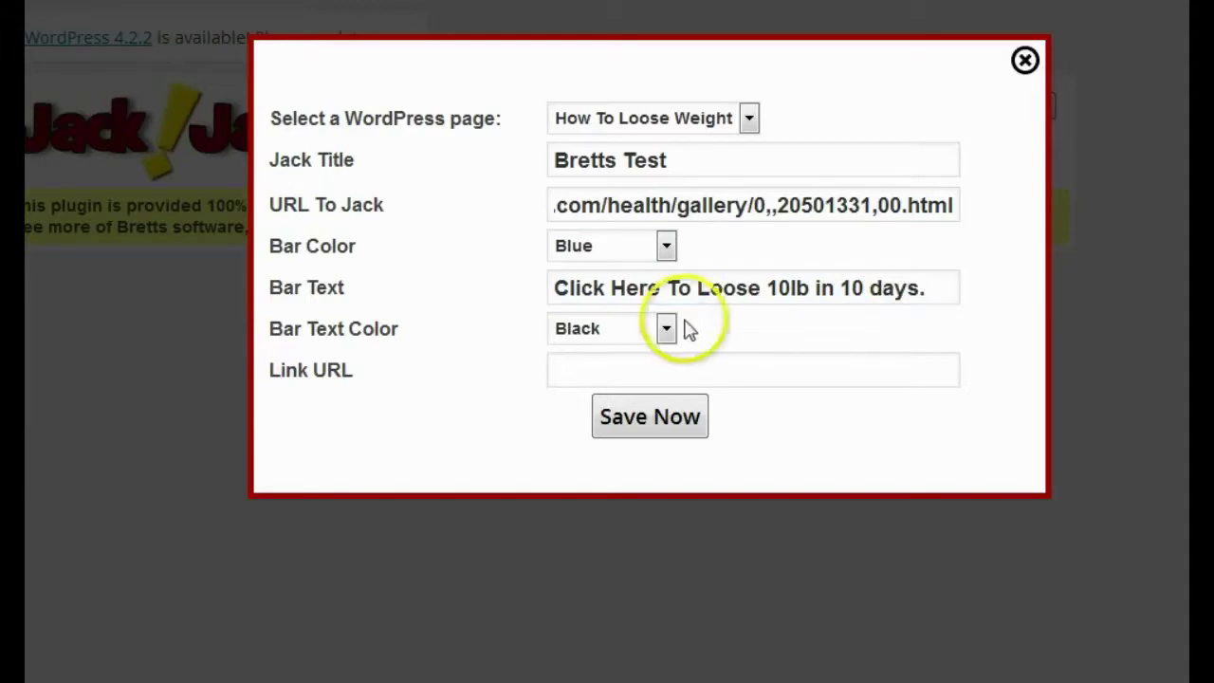
left_click(667, 329)
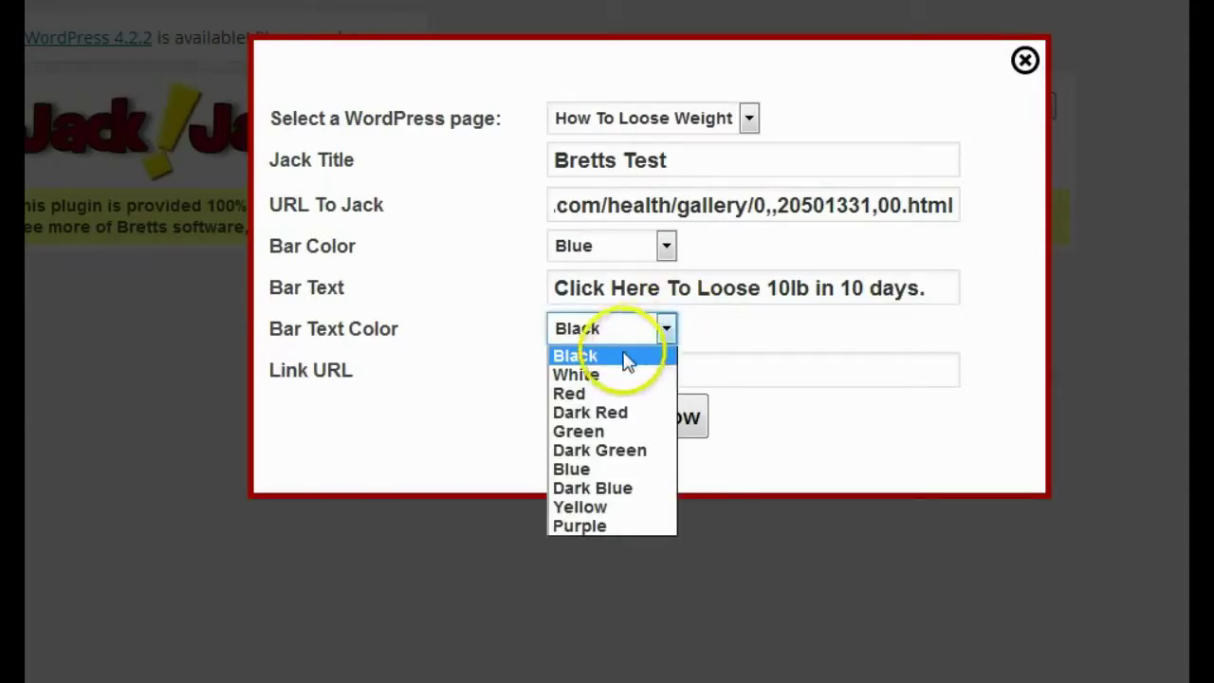
left_click(630, 356)
left_click(670, 364)
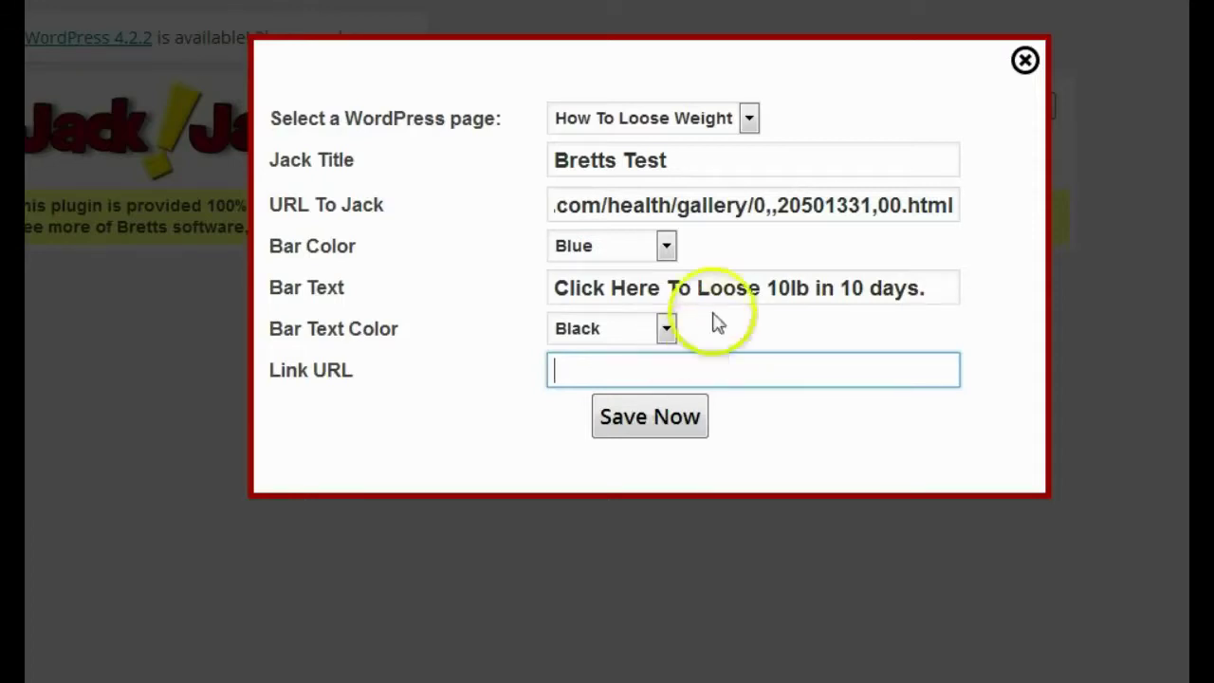
left_click(617, 378)
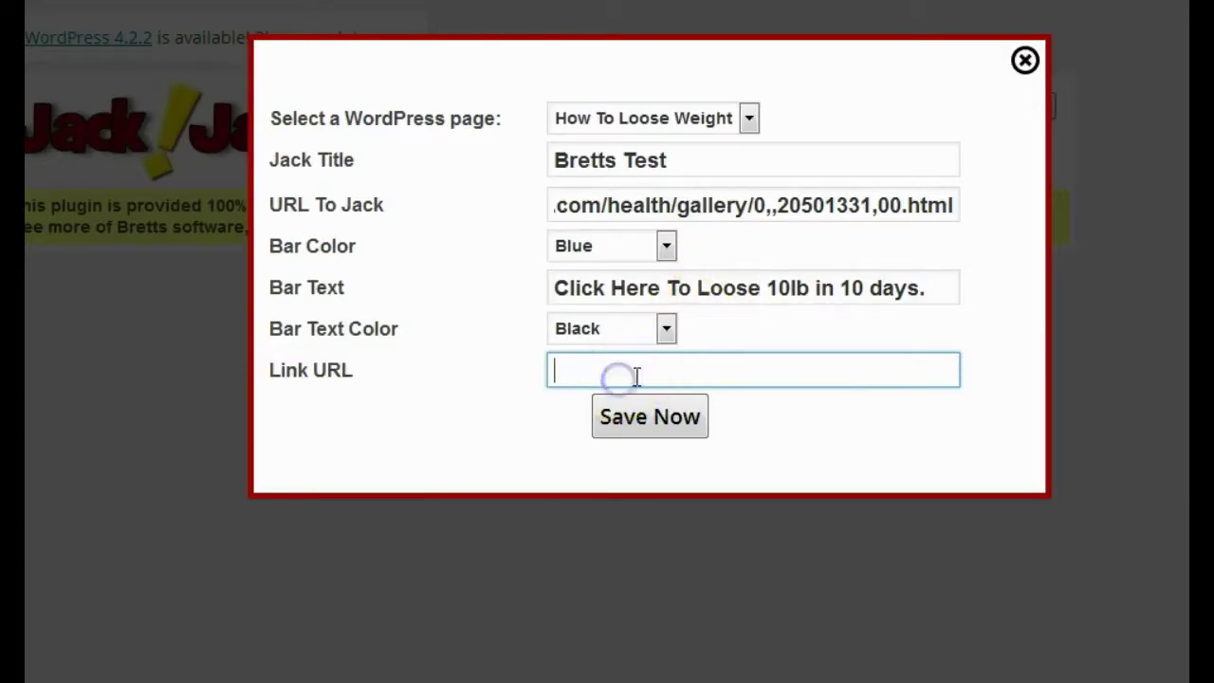
type("http://www.")
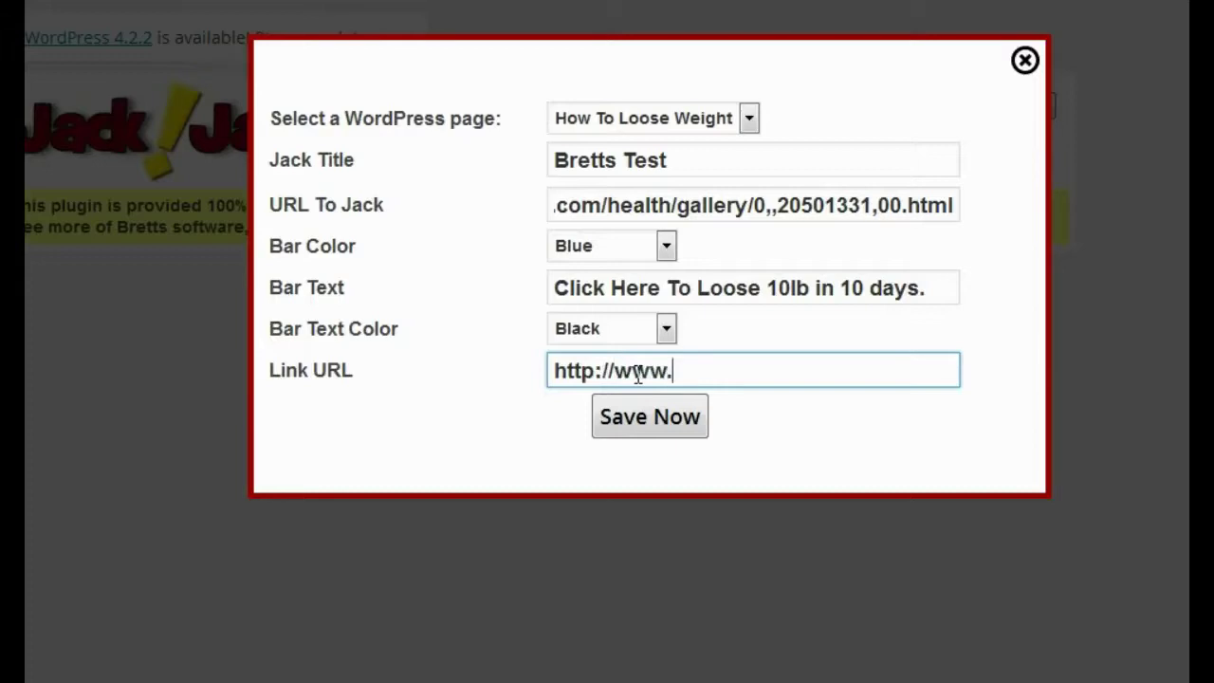
type("google.com")
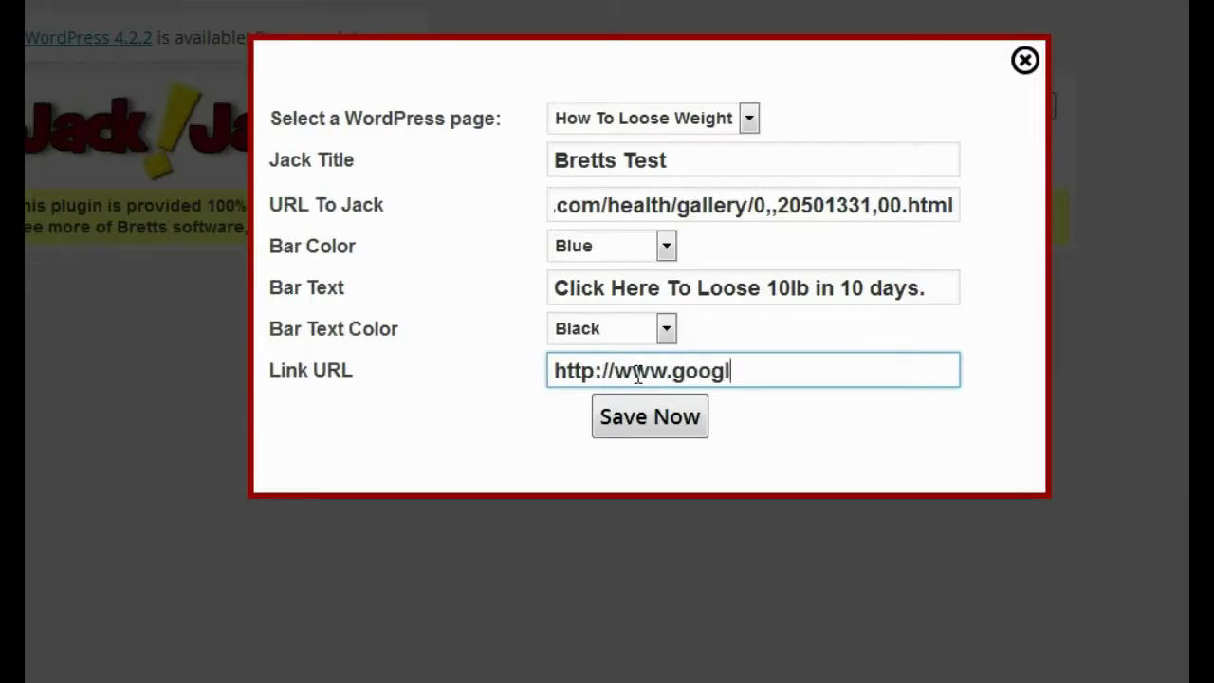
left_click(673, 427)
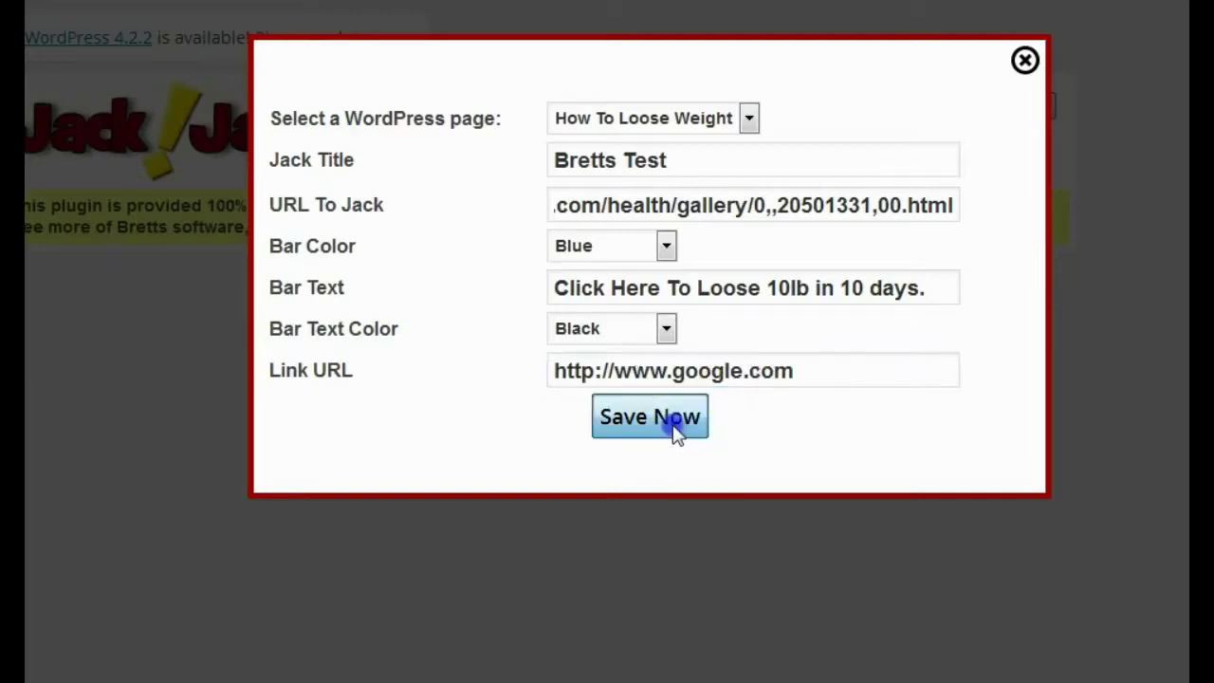